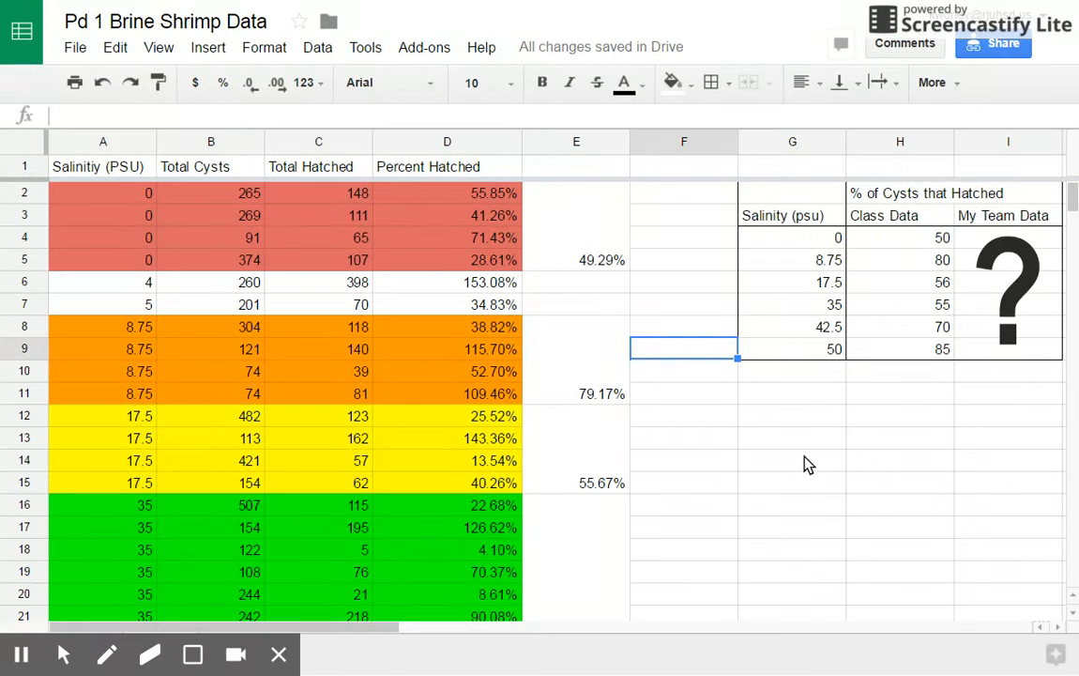
- Start a new chart from the salinity, class data and team data table in G29:I37
{"action": "scroll", "coordinate": [805, 463], "scroll_direction": "down", "scroll_amount": 7}
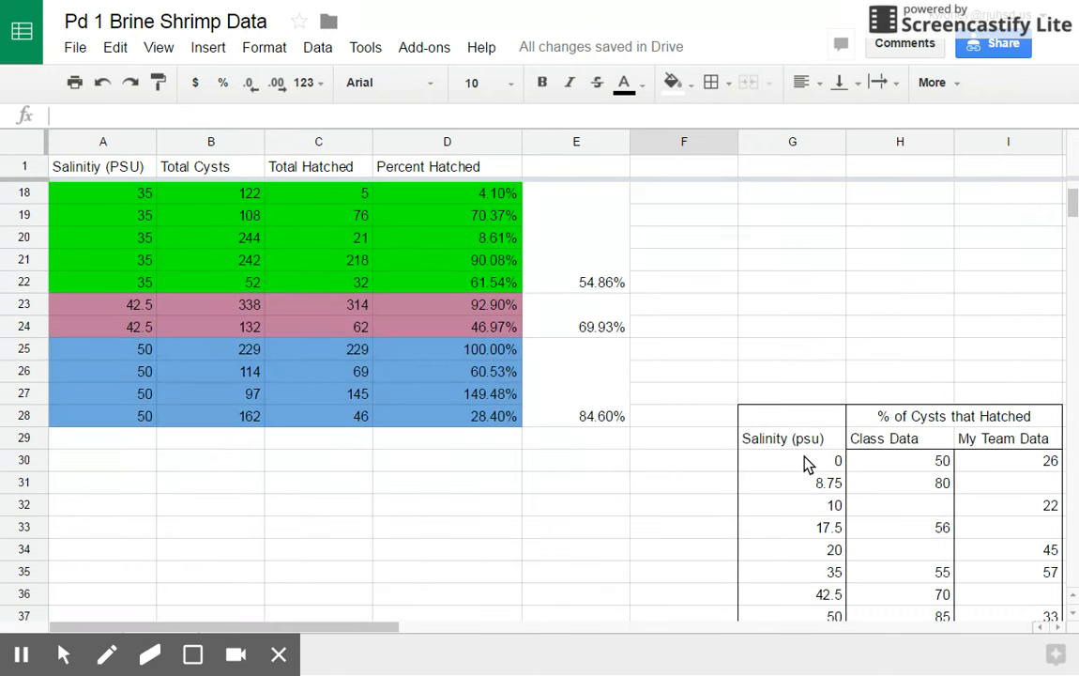
{"action": "scroll", "coordinate": [805, 463], "scroll_direction": "down", "scroll_amount": 1}
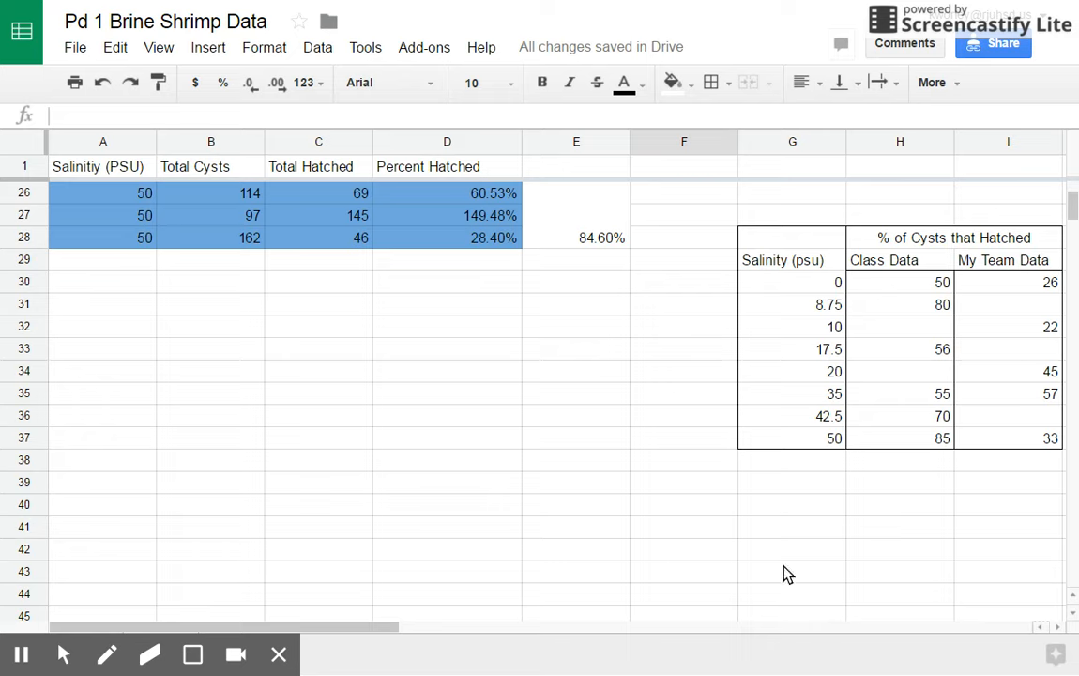
{"action": "left_click_drag", "start_coordinate": [378, 626], "coordinate": [410, 626]}
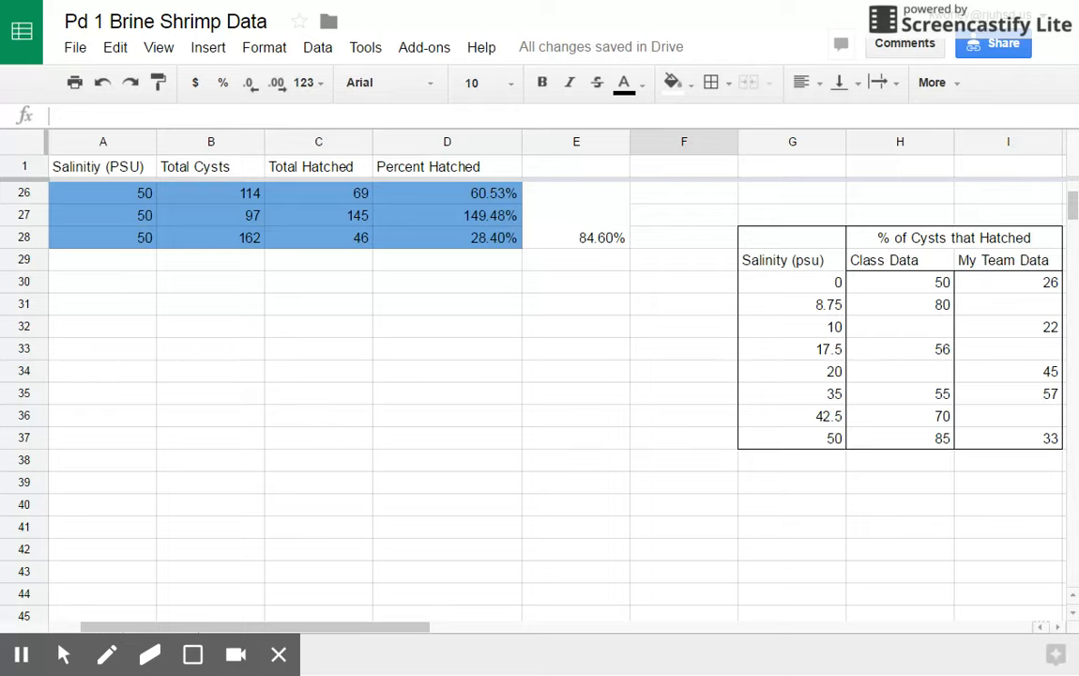
{"action": "left_click", "coordinate": [757, 268]}
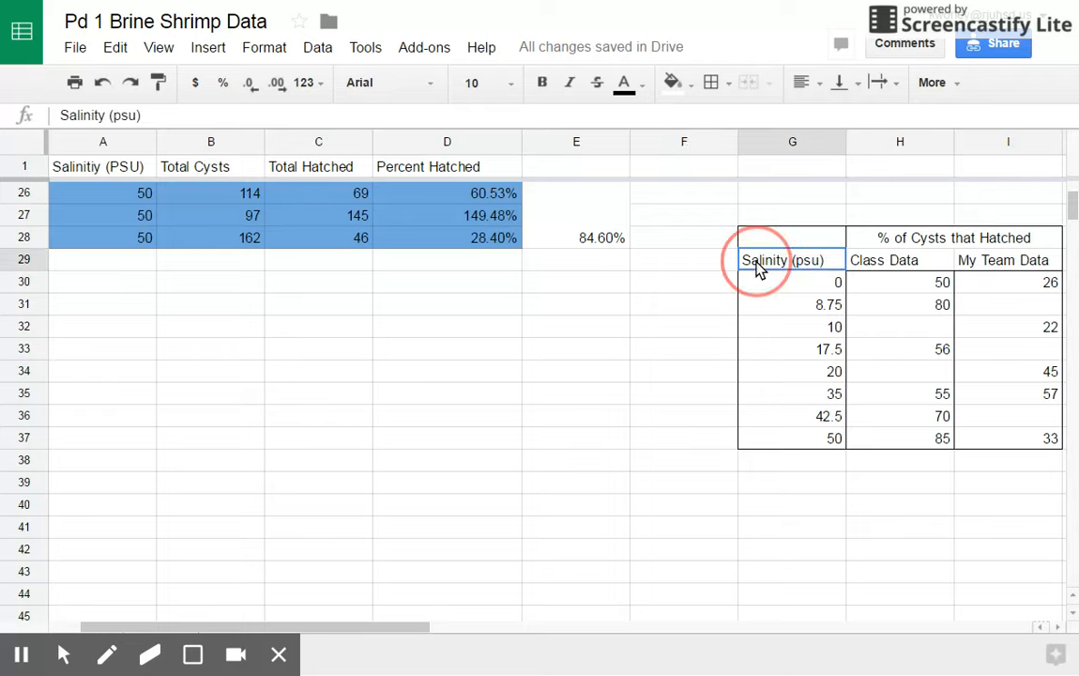
{"action": "left_click_drag", "start_coordinate": [757, 268], "coordinate": [1008, 439]}
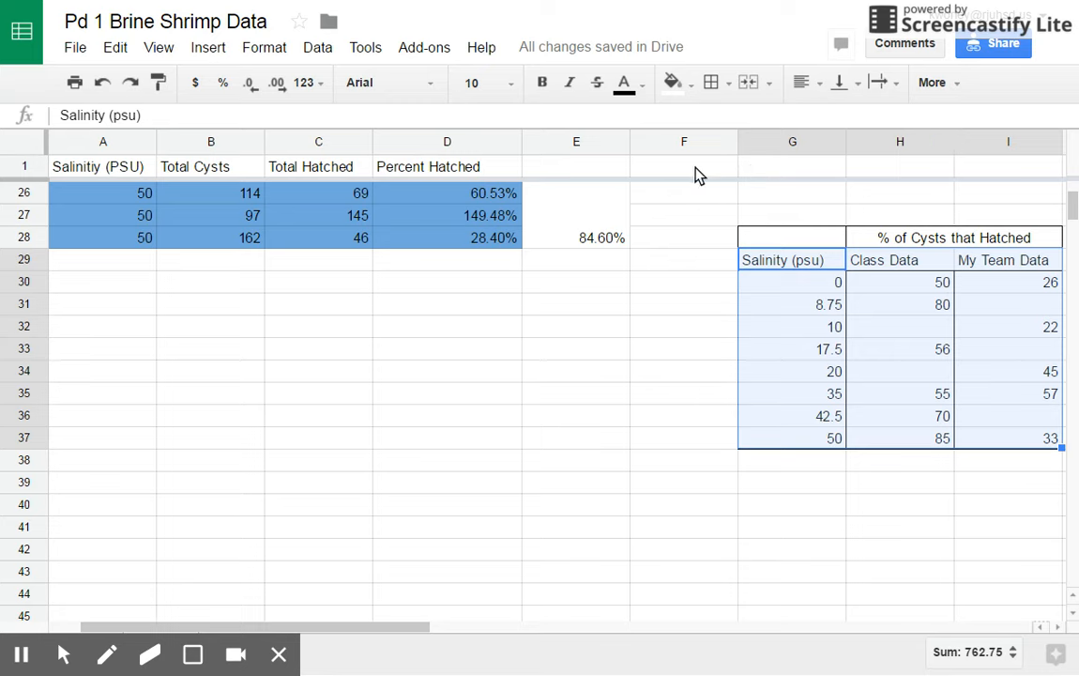
{"action": "left_click", "coordinate": [957, 91]}
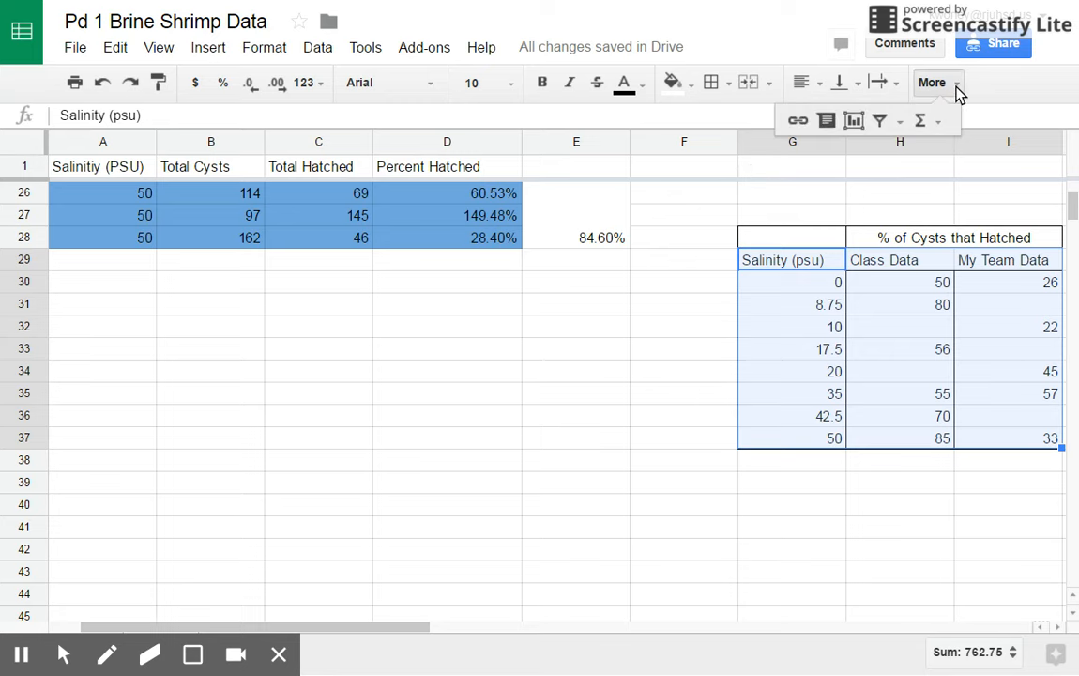
{"action": "left_click", "coordinate": [854, 120]}
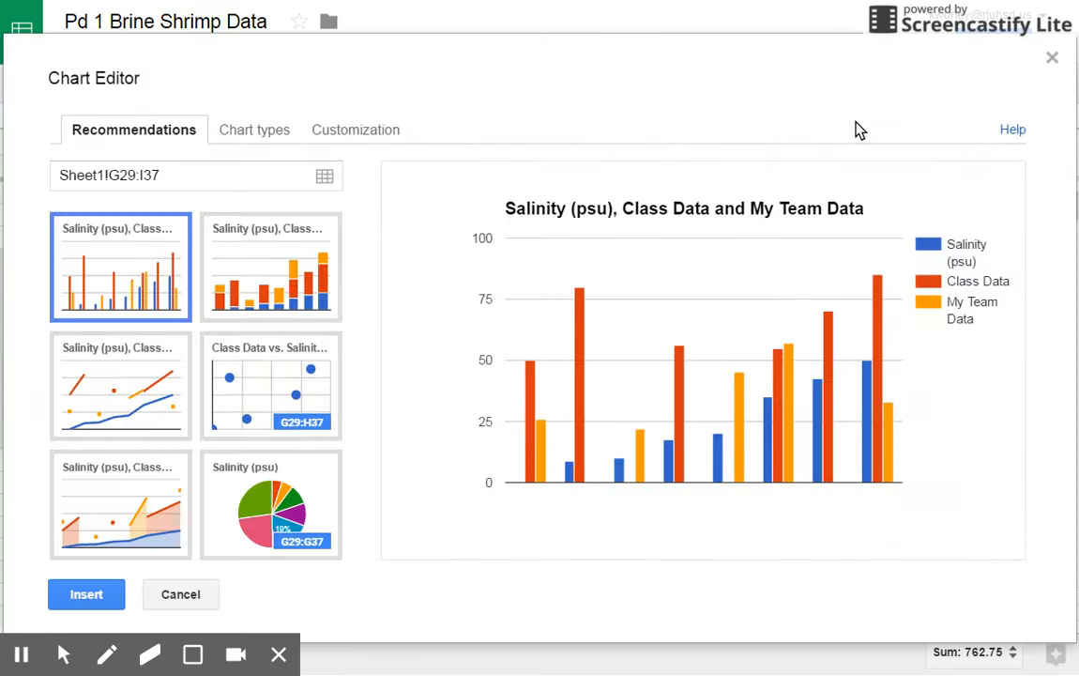
- Make it a line chart and use column G as labels so salinity forms the horizontal axis
{"action": "left_click", "coordinate": [236, 134]}
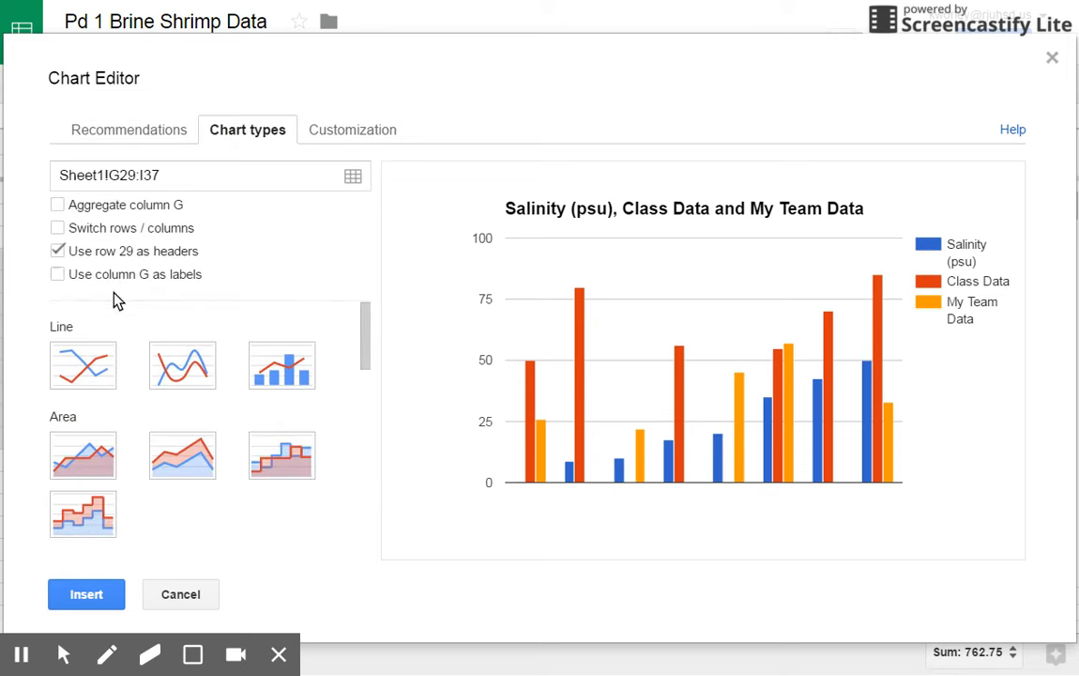
{"action": "left_click", "coordinate": [69, 363]}
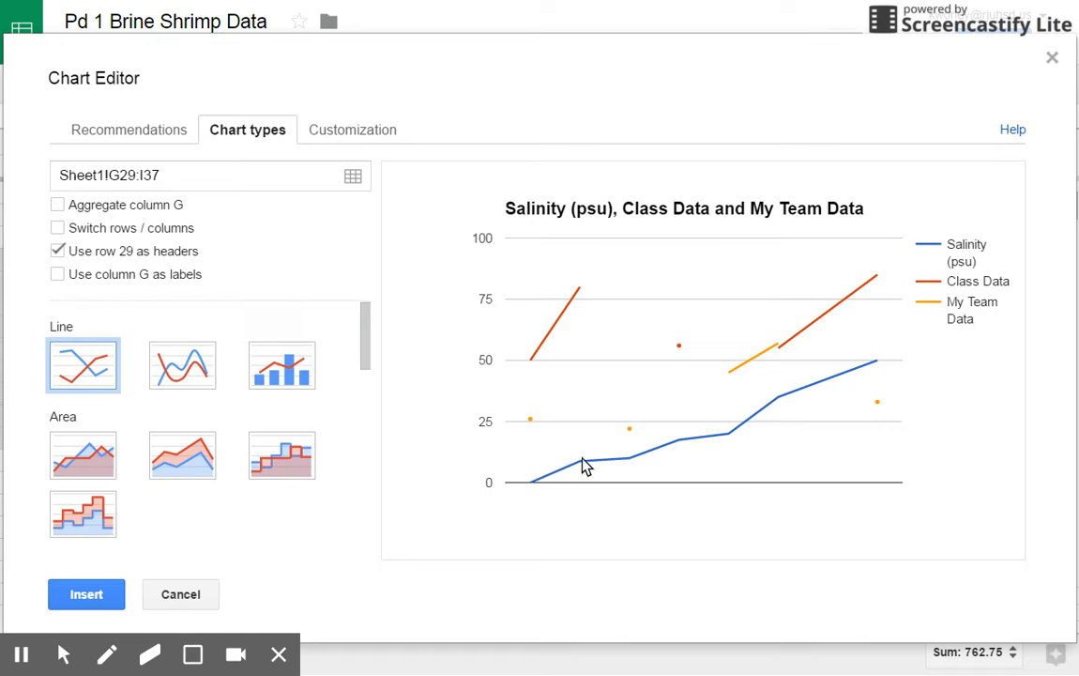
{"action": "left_click", "coordinate": [59, 275]}
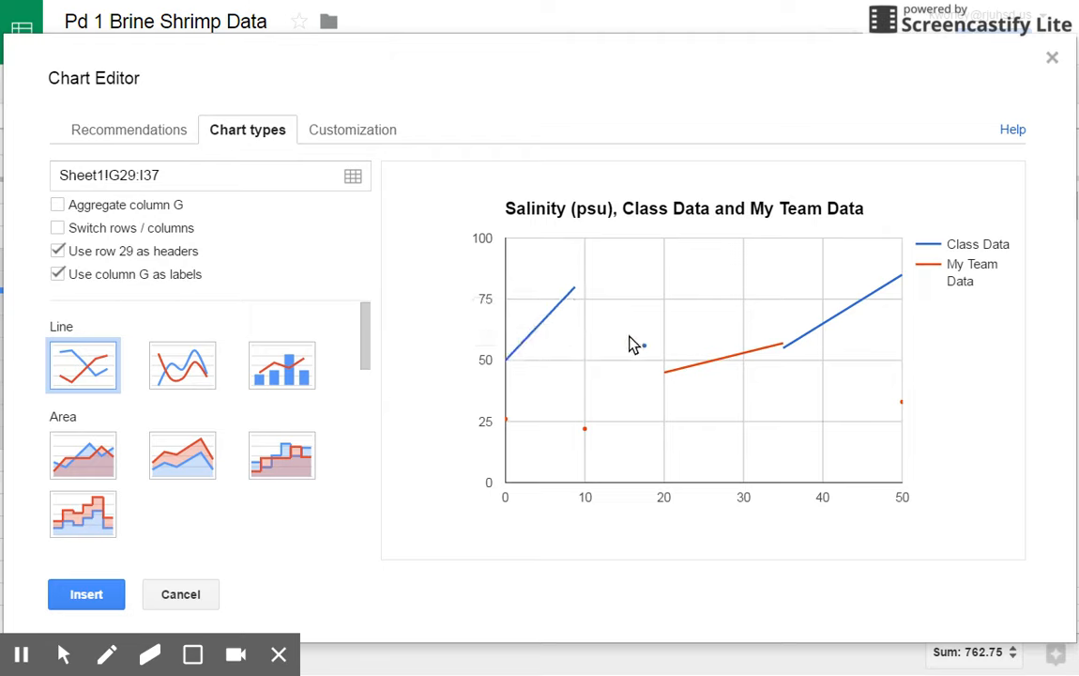
{"action": "mouse_move", "coordinate": [647, 352]}
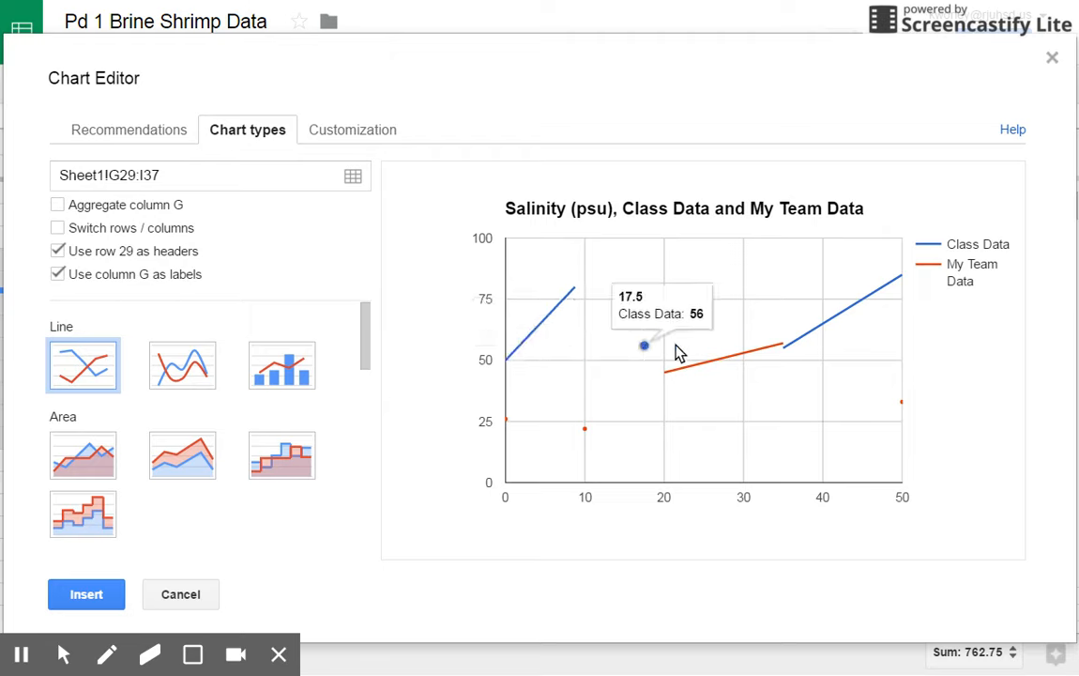
{"action": "mouse_move", "coordinate": [785, 354]}
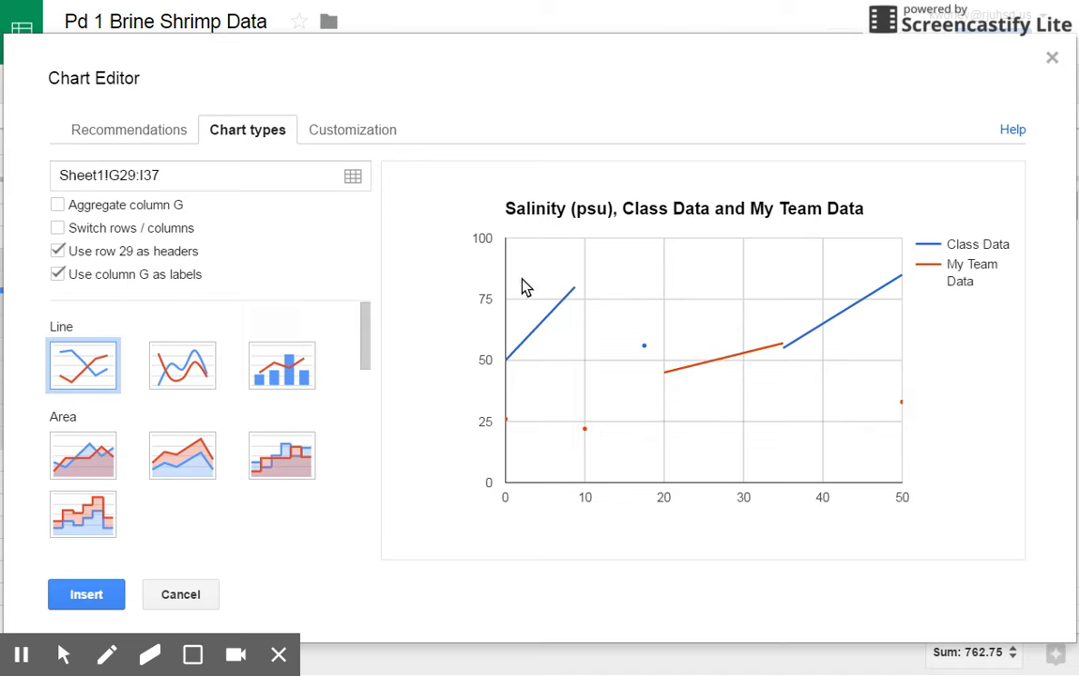
- Enable plotting of null values so the lines connect across the missing data points
{"action": "left_click", "coordinate": [328, 135]}
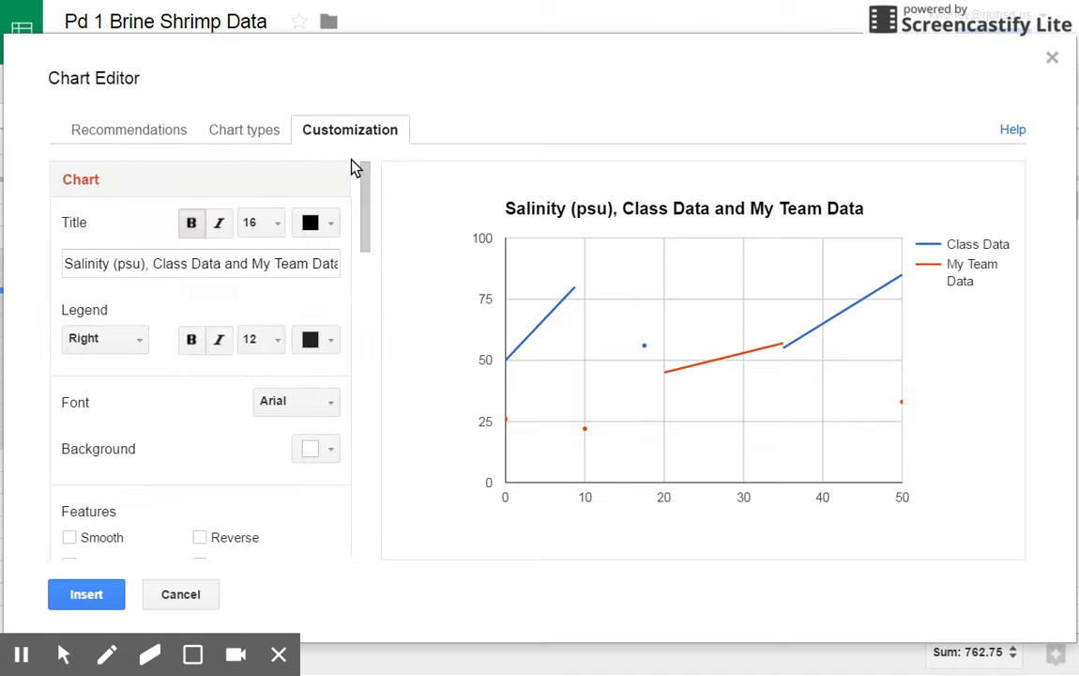
{"action": "left_click_drag", "start_coordinate": [367, 171], "coordinate": [367, 237]}
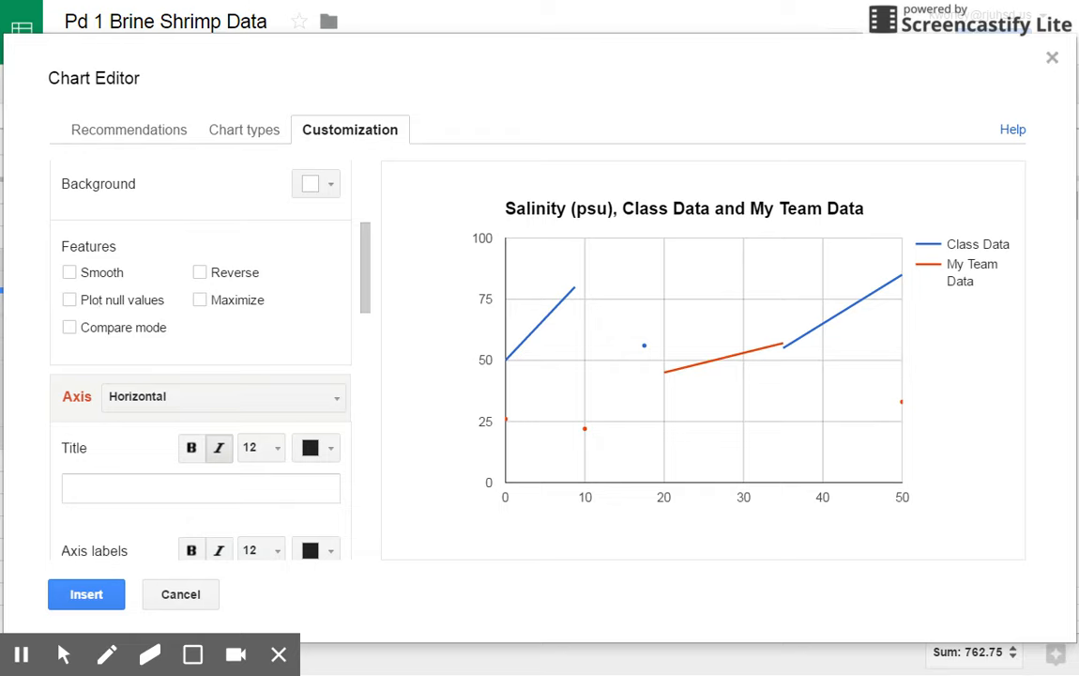
{"action": "left_click", "coordinate": [72, 302]}
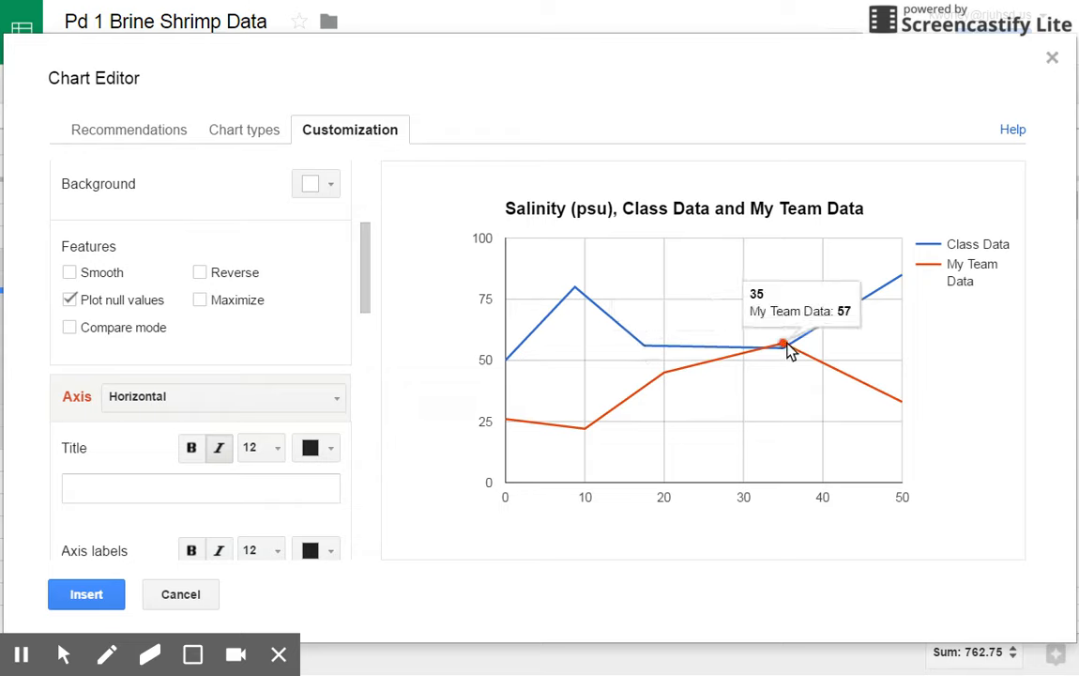
{"action": "mouse_move", "coordinate": [905, 284]}
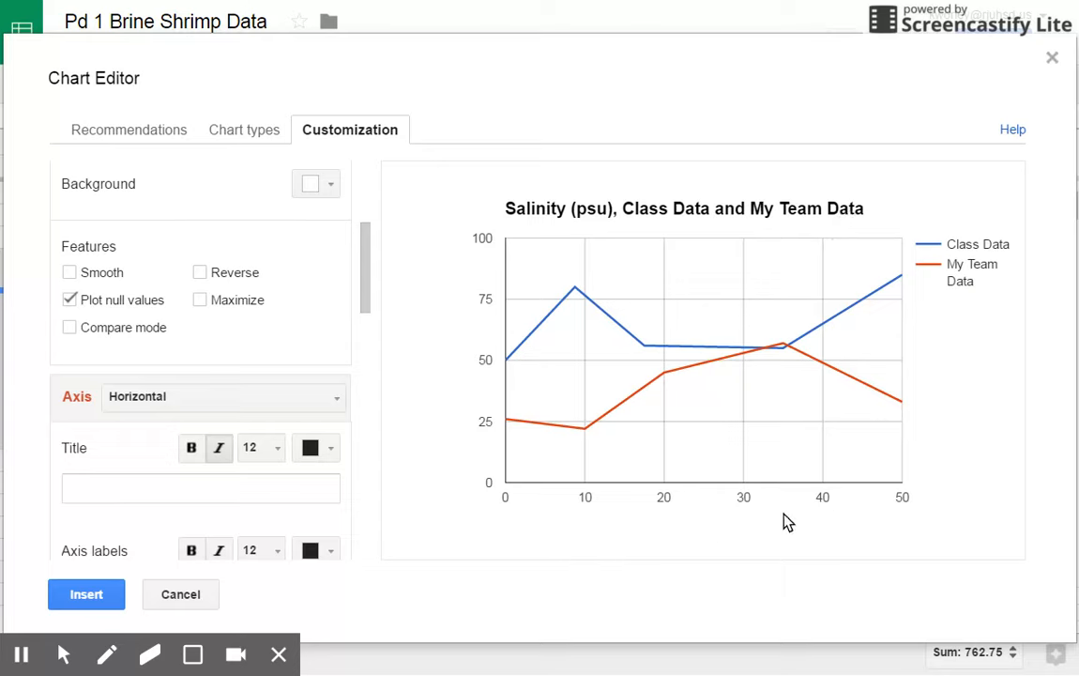
{"action": "left_click", "coordinate": [164, 398]}
{"action": "left_click", "coordinate": [169, 437]}
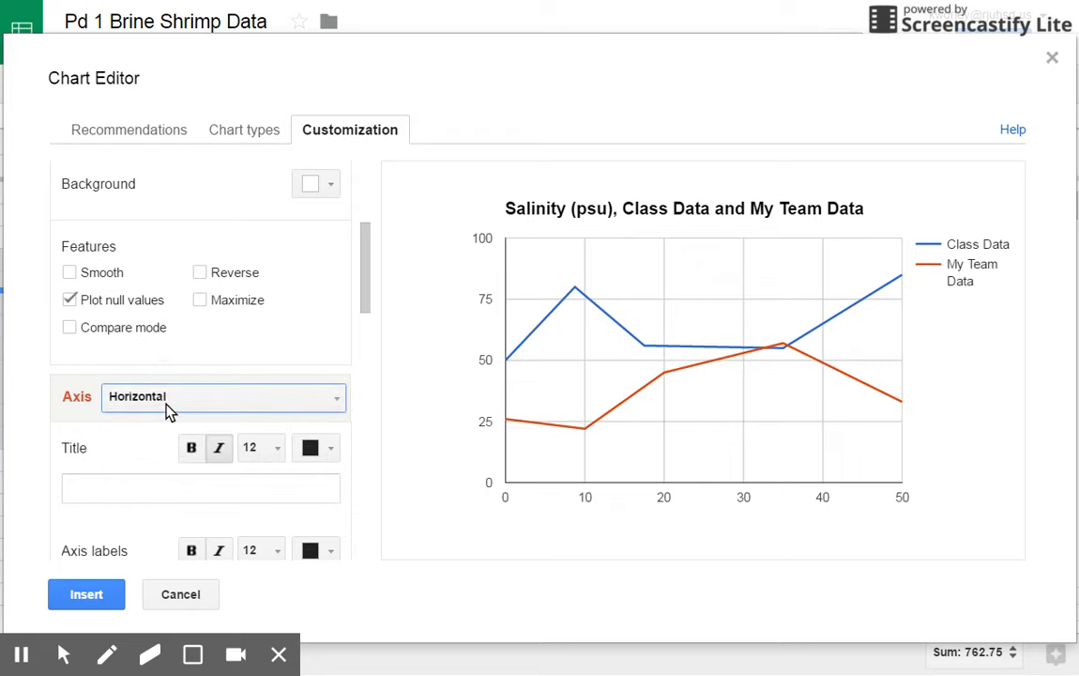
{"action": "left_click", "coordinate": [109, 492]}
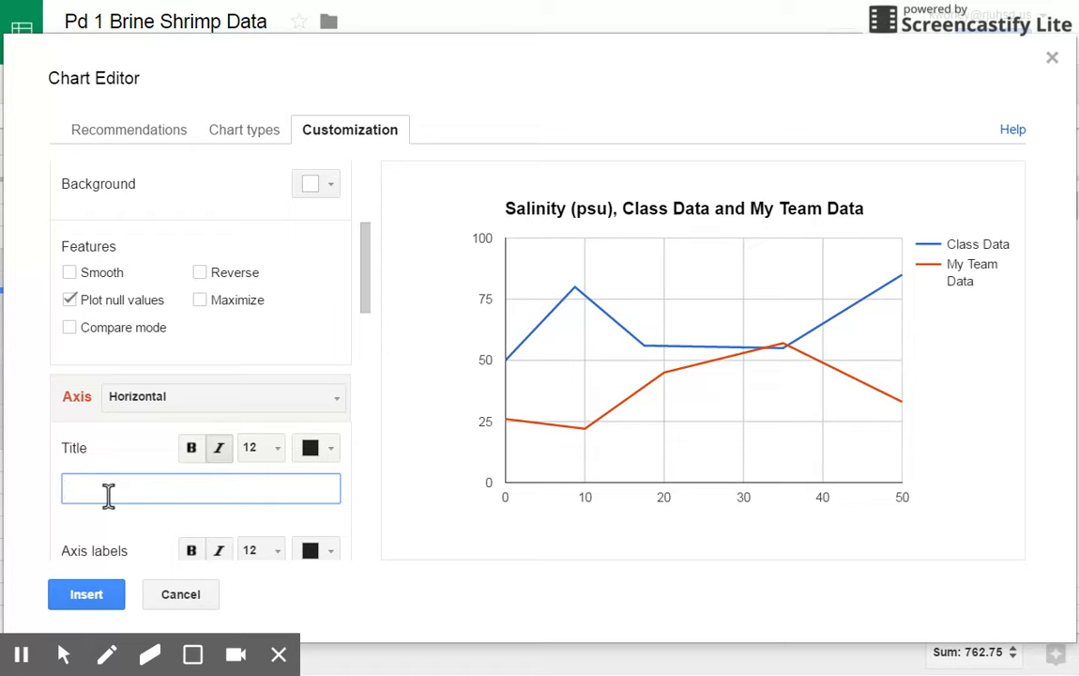
{"action": "type", "text": "Independ"}
{"action": "key", "text": "BackSpace"}
{"action": "key", "text": "BackSpace"}
{"action": "key", "text": "BackSpace"}
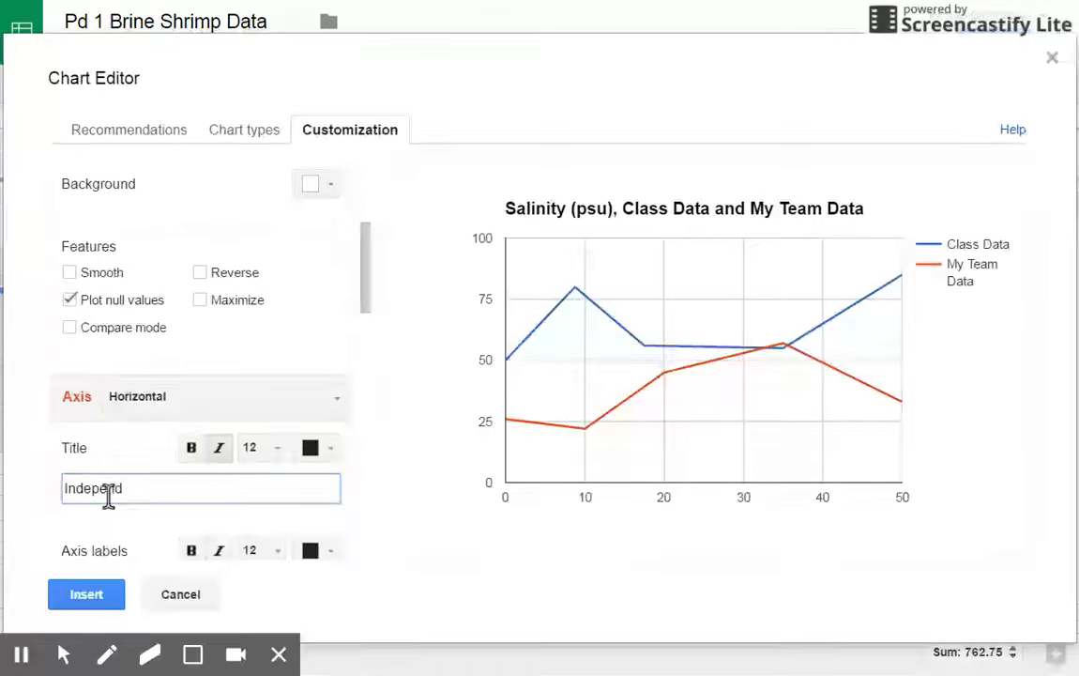
{"action": "key", "text": "BackSpace"}
{"action": "key", "text": "BackSpace"}
{"action": "key", "text": "BackSpace"}
{"action": "key", "text": "BackSpace"}
{"action": "key", "text": "BackSpace"}
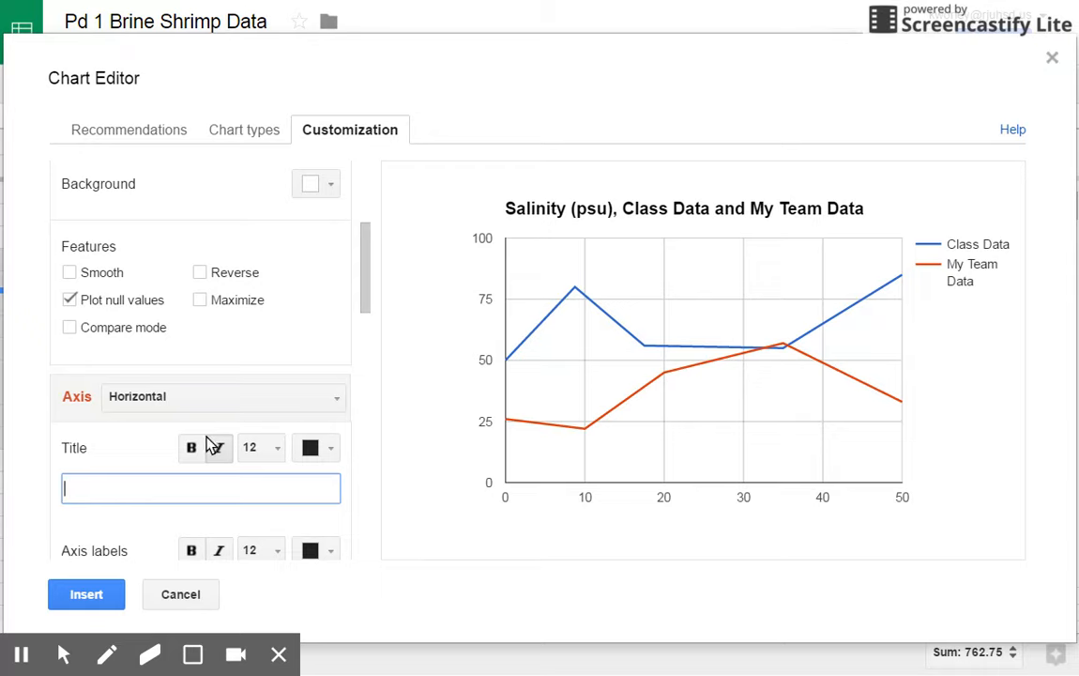
- Open the title setting of the left vertical axis
{"action": "left_click", "coordinate": [192, 402]}
{"action": "left_click", "coordinate": [186, 461]}
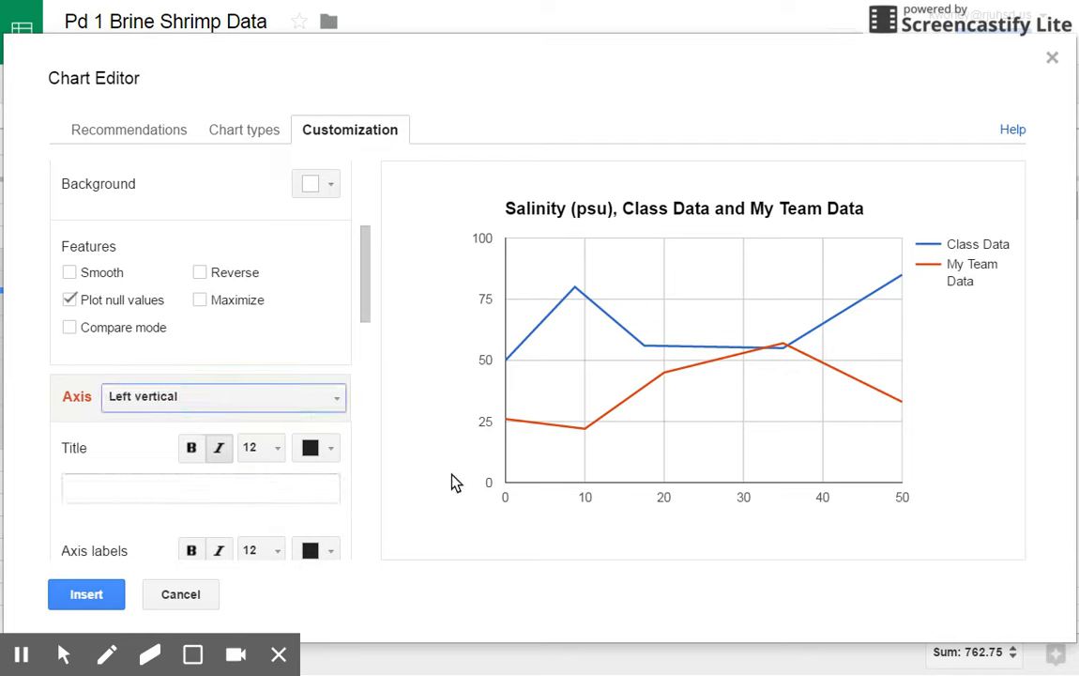
{"action": "left_click", "coordinate": [119, 484]}
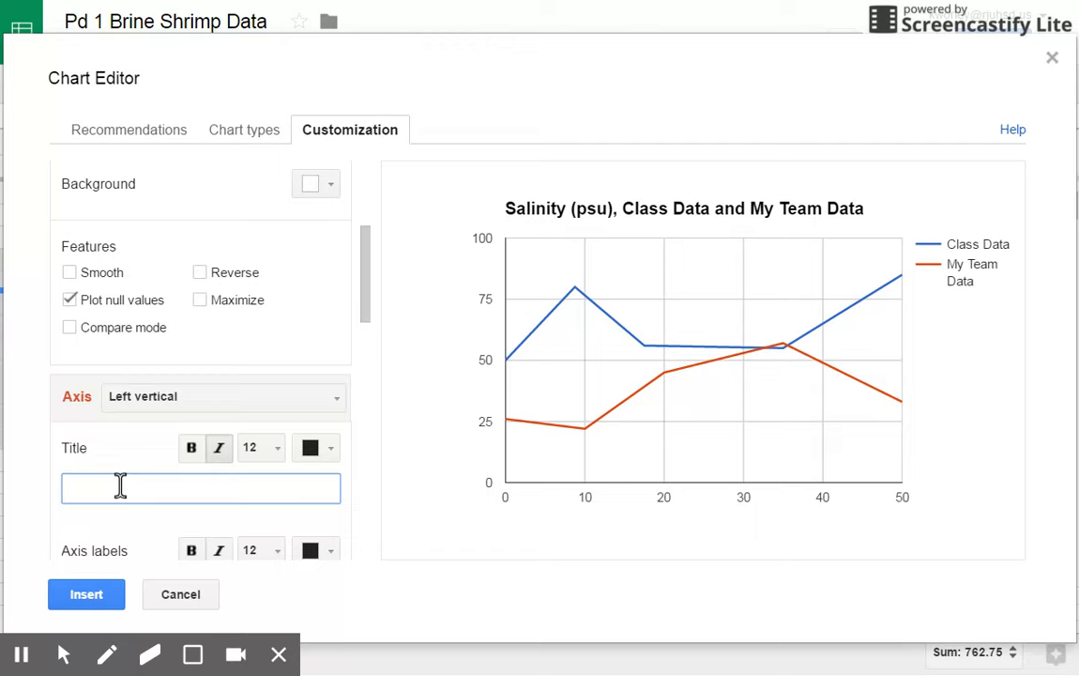
- Insert the line chart into the sheet and move it beside the % of Cysts that Hatched table, over columns B to G
{"action": "left_click", "coordinate": [67, 612]}
{"action": "left_click", "coordinate": [87, 589]}
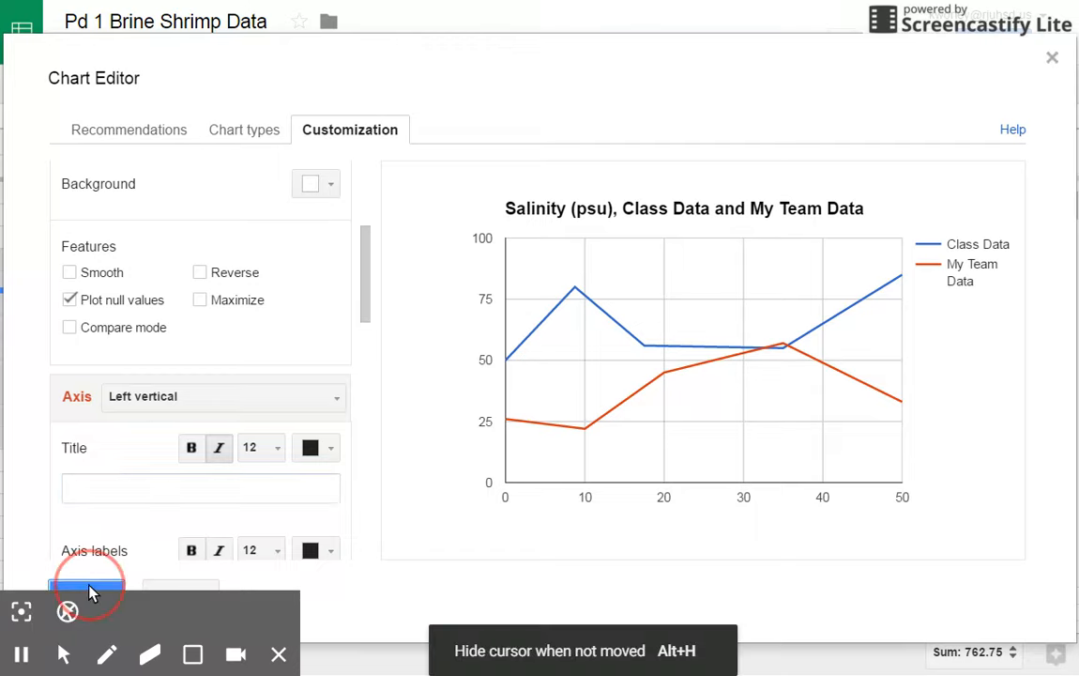
{"action": "left_click_drag", "start_coordinate": [838, 438], "coordinate": [250, 396]}
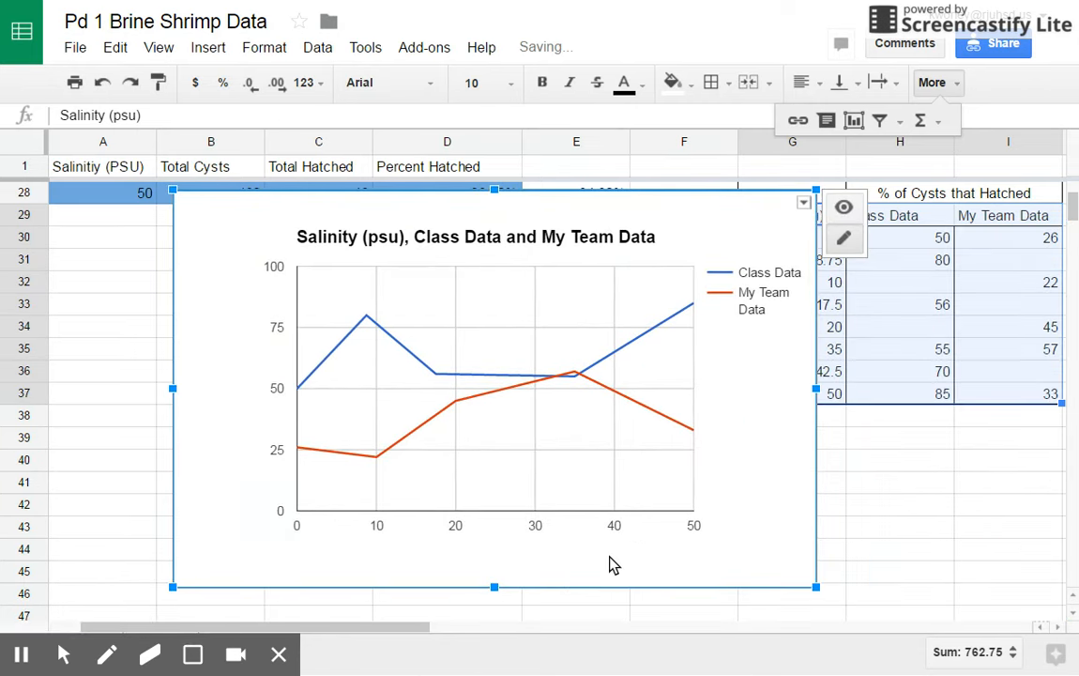